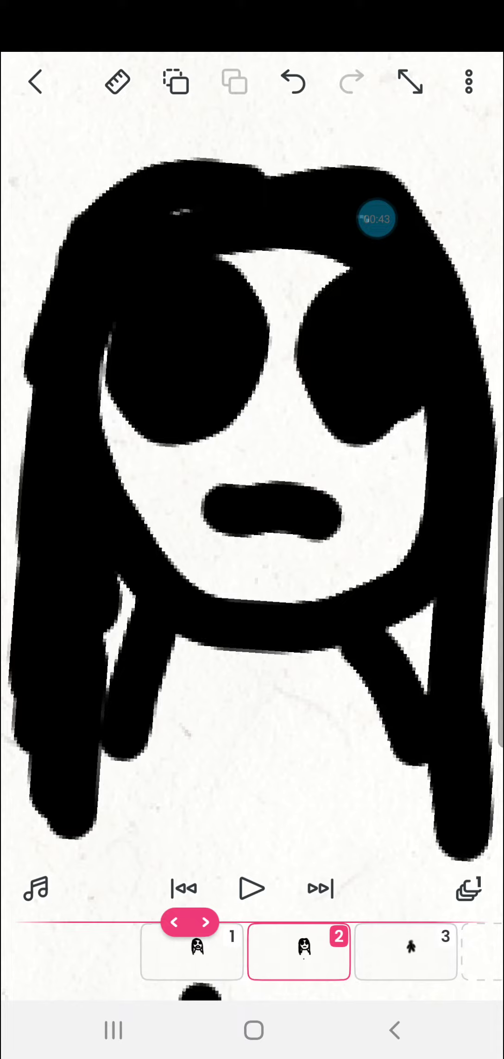
- Flip repeatedly between frame 1's open-mouth face and frame 2's closed-mouth face to preview the mouth movement
left_click_drag(187, 922, 246, 922)
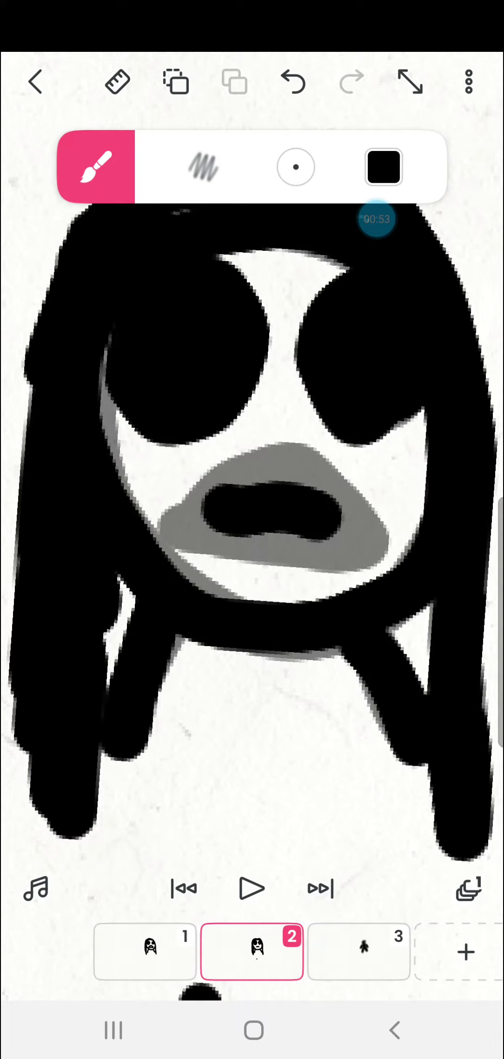
left_click_drag(248, 952, 319, 952)
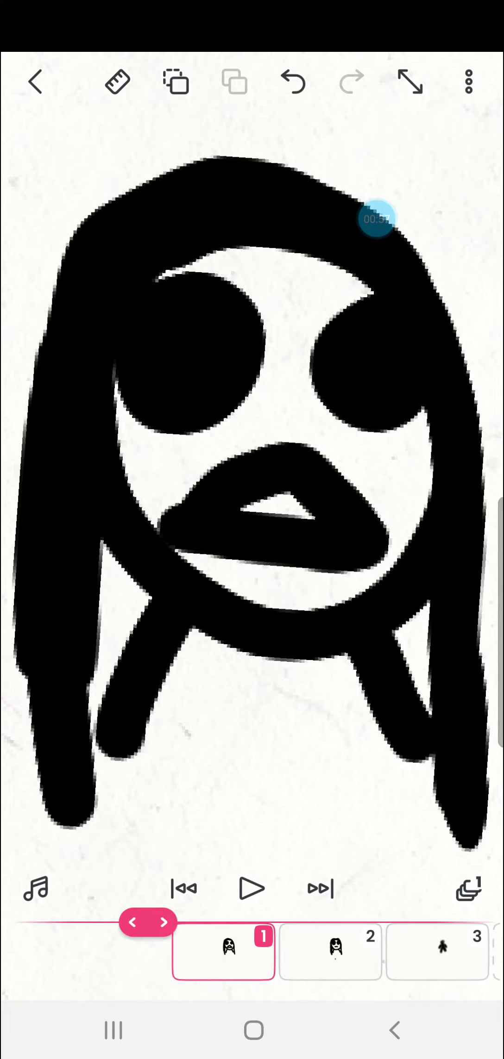
mouse_move(249, 952)
left_mouse_down()
mouse_move(218, 952)
mouse_move(278, 952)
left_mouse_up()
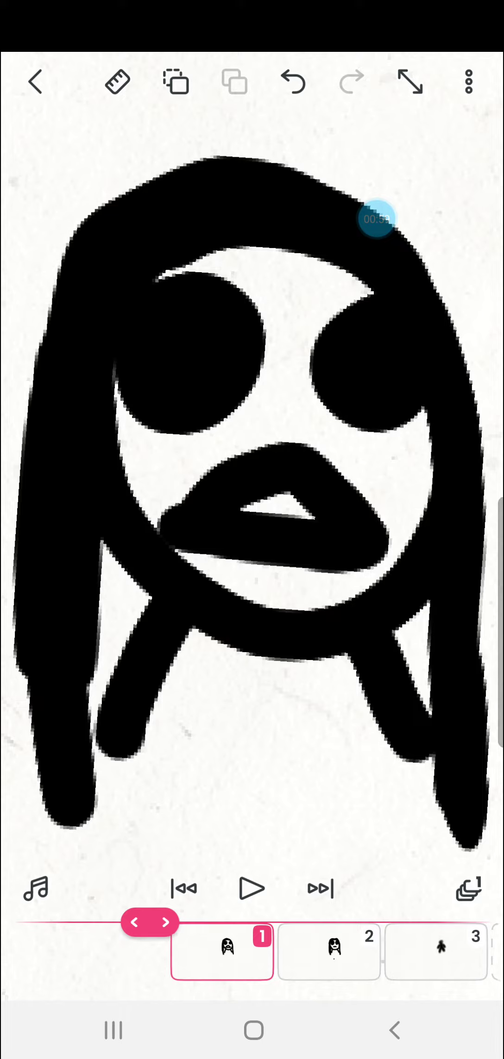
left_click_drag(248, 952, 198, 952)
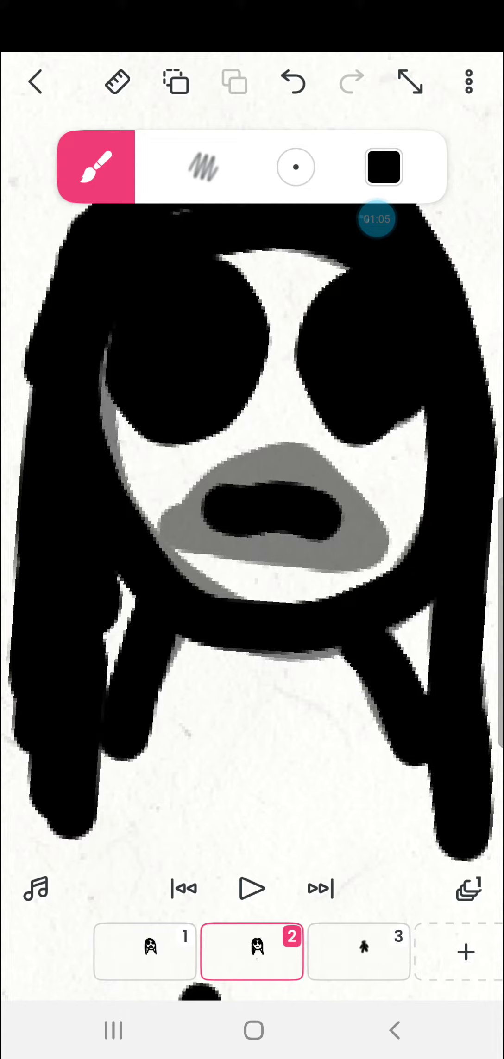
left_click_drag(248, 952, 319, 952)
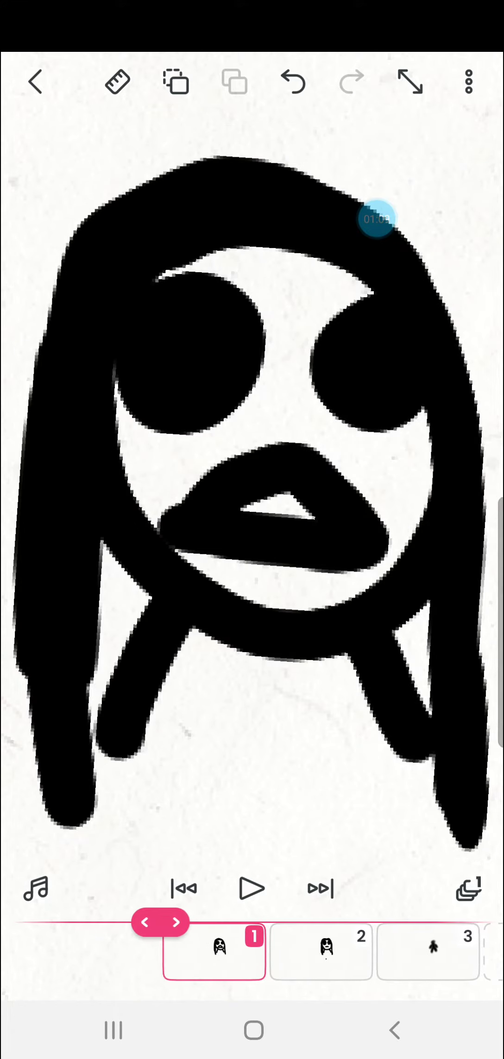
mouse_move(319, 952)
left_mouse_down()
mouse_move(286, 952)
mouse_move(319, 953)
left_mouse_up()
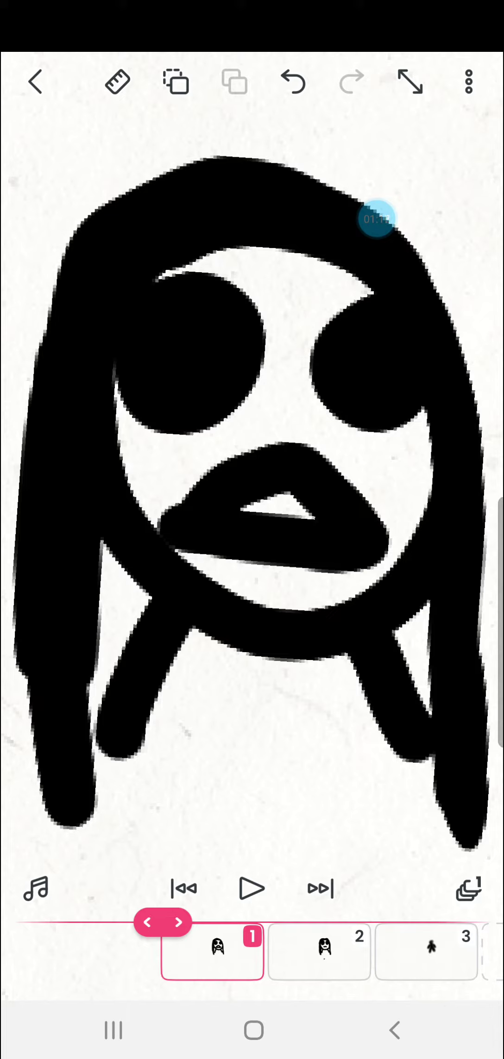
left_click_drag(319, 952, 317, 952)
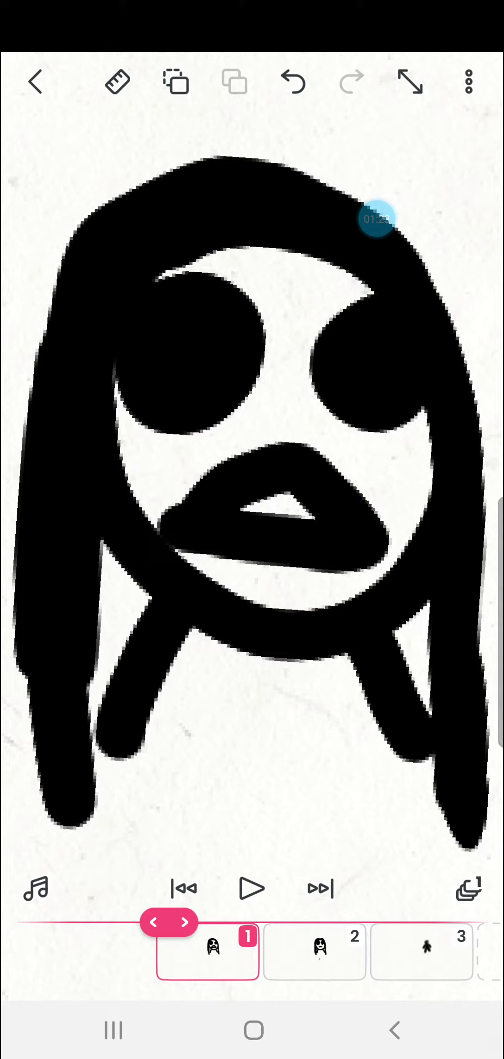
mouse_move(318, 952)
left_mouse_down()
mouse_move(309, 952)
mouse_move(320, 952)
left_mouse_up()
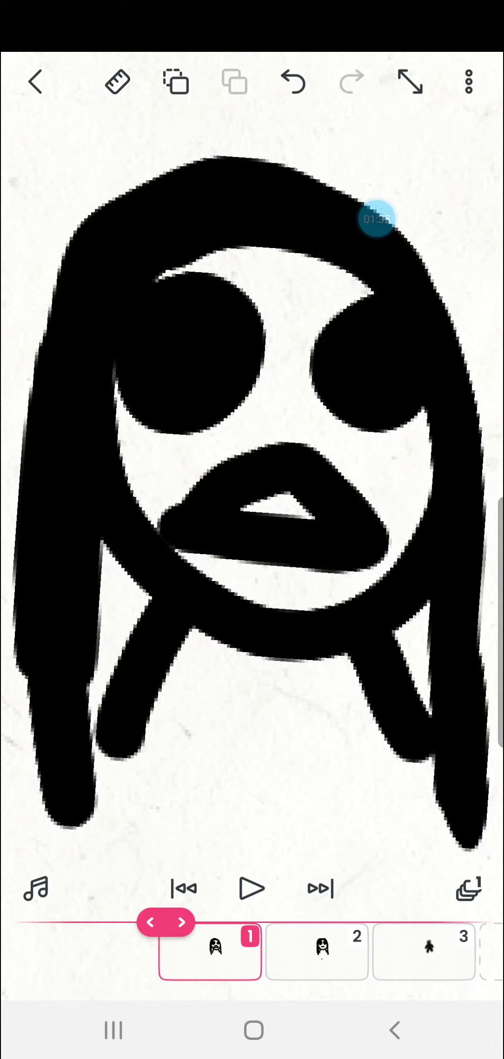
mouse_move(319, 952)
left_mouse_down()
mouse_move(301, 952)
mouse_move(326, 952)
left_mouse_up()
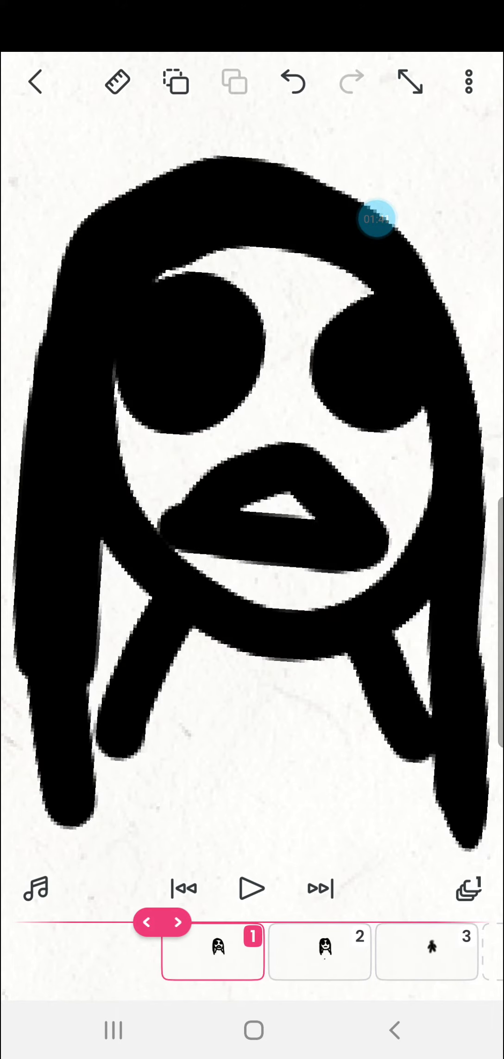
mouse_move(319, 952)
left_mouse_down()
mouse_move(291, 952)
mouse_move(324, 952)
mouse_move(282, 952)
mouse_move(348, 952)
left_mouse_up()
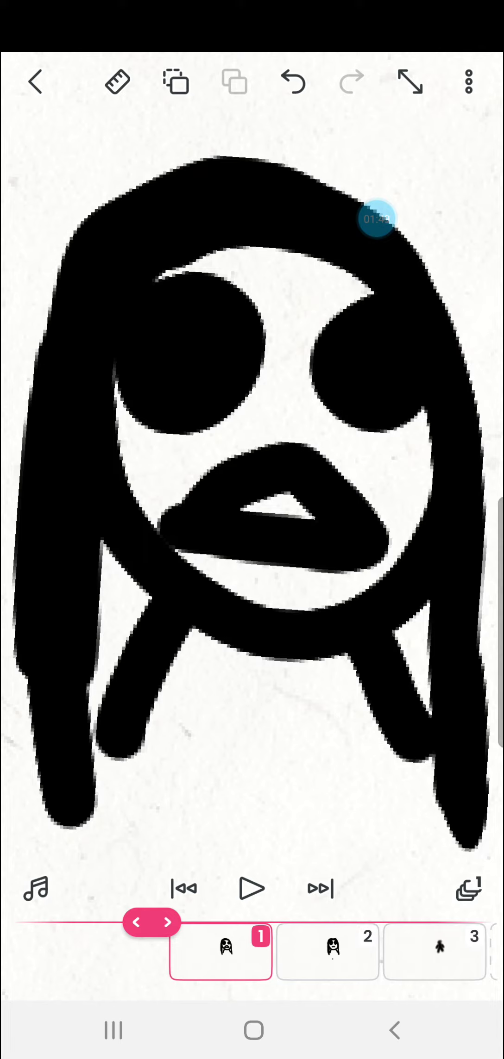
- Show frame 2's closed-mouth face, then return to frame 1's open-mouth face
left_click_drag(332, 952, 233, 952)
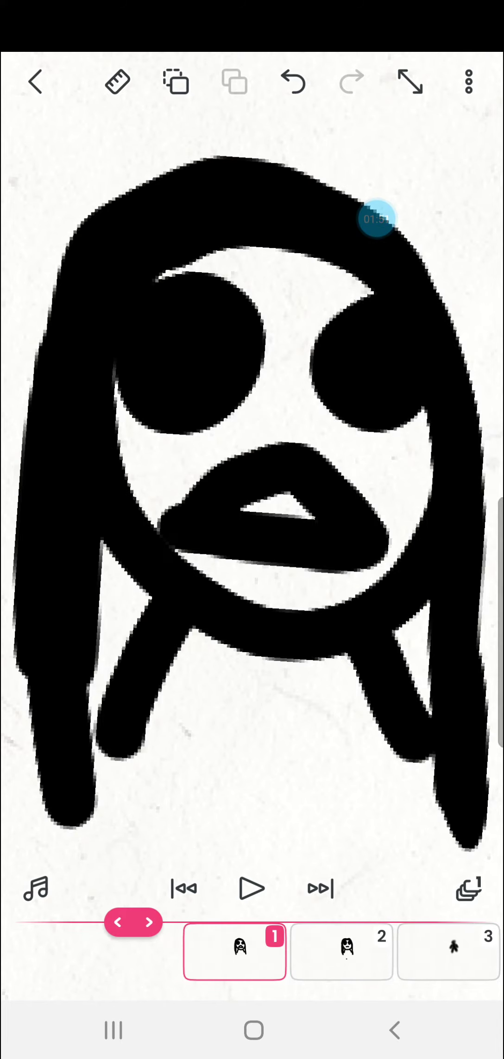
left_click_drag(331, 952, 292, 952)
left_click(199, 952)
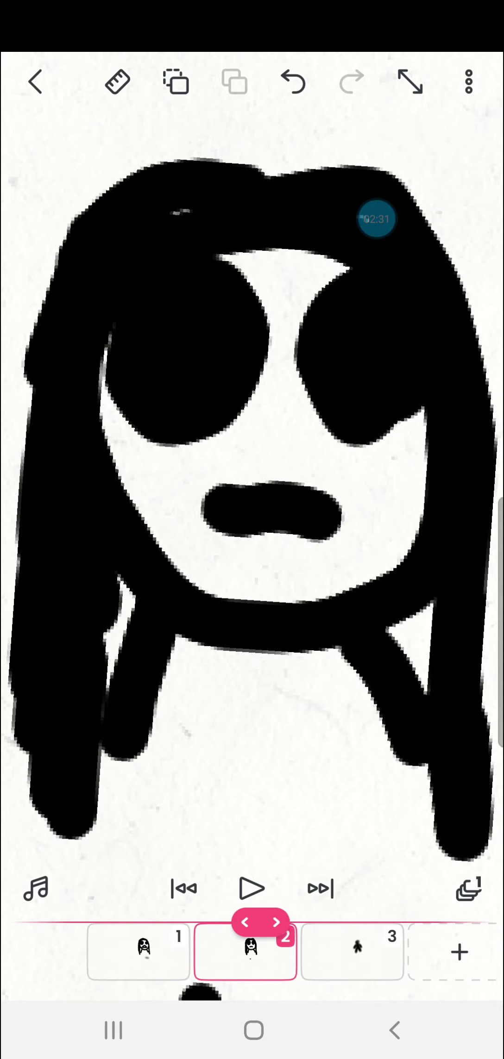
scroll(273, 952, "right", 2)
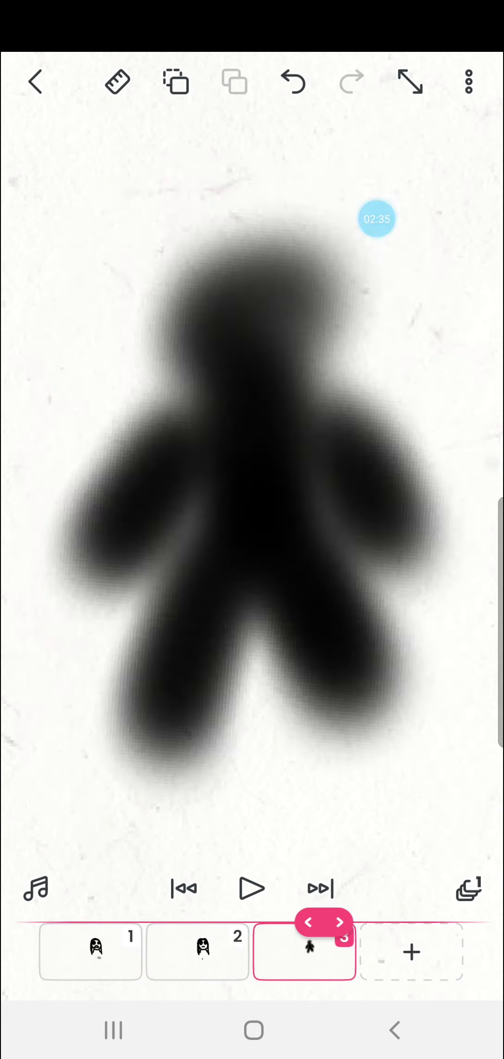
scroll(274, 952, "left", 2)
scroll(274, 952, "left", 2)
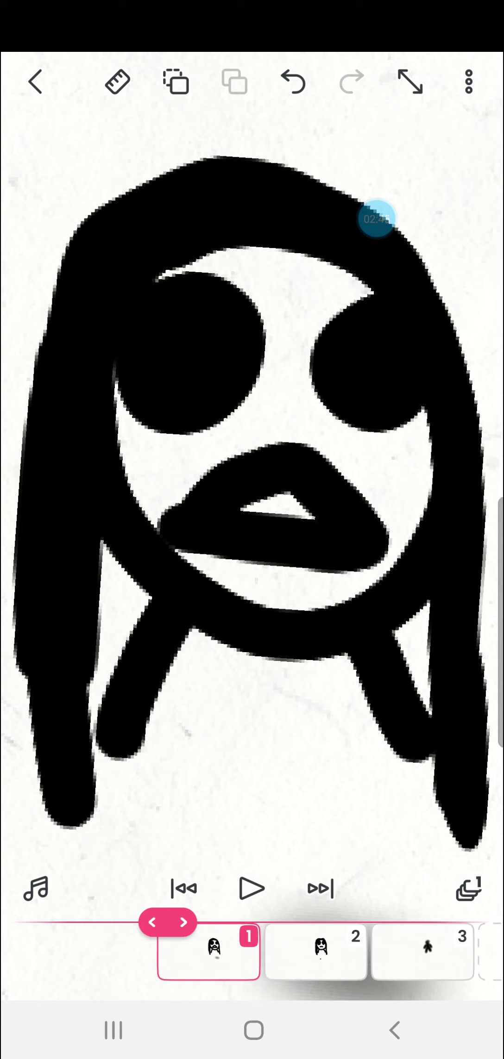
- Flip from frame 1 to frame 2 and preview frame 3's blurry shadow figure
left_click_drag(331, 952, 229, 952)
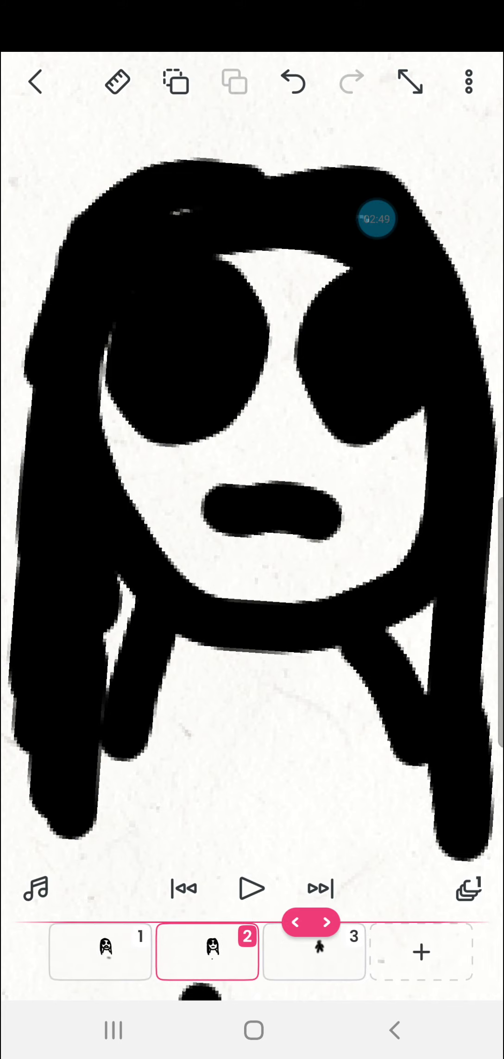
left_click_drag(292, 952, 379, 952)
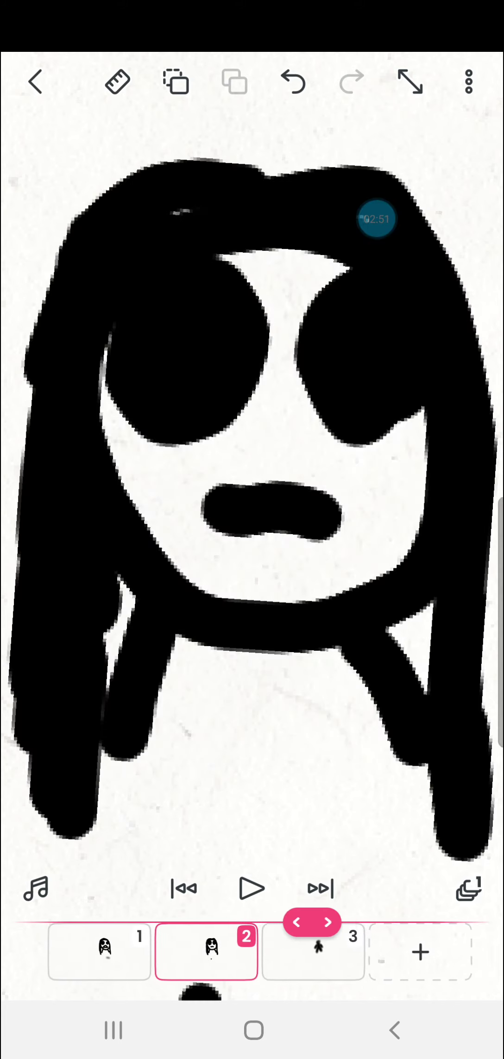
mouse_move(332, 952)
left_mouse_down()
mouse_move(248, 952)
mouse_move(423, 952)
left_mouse_up()
- Flip back and forth between frame 2's drawing and frame 1's open-mouth face
mouse_move(332, 952)
left_mouse_down()
mouse_move(225, 952)
mouse_move(331, 952)
left_mouse_up()
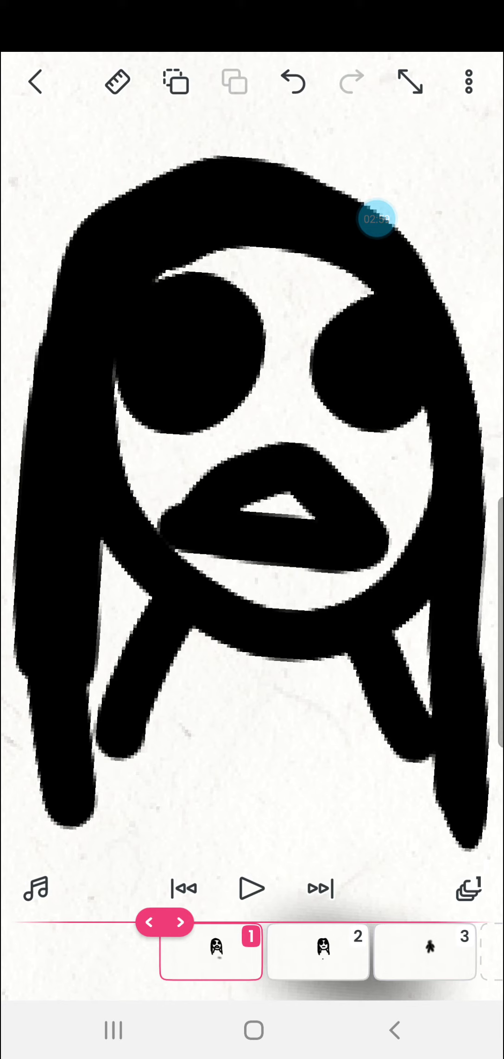
left_click_drag(215, 952, 274, 952)
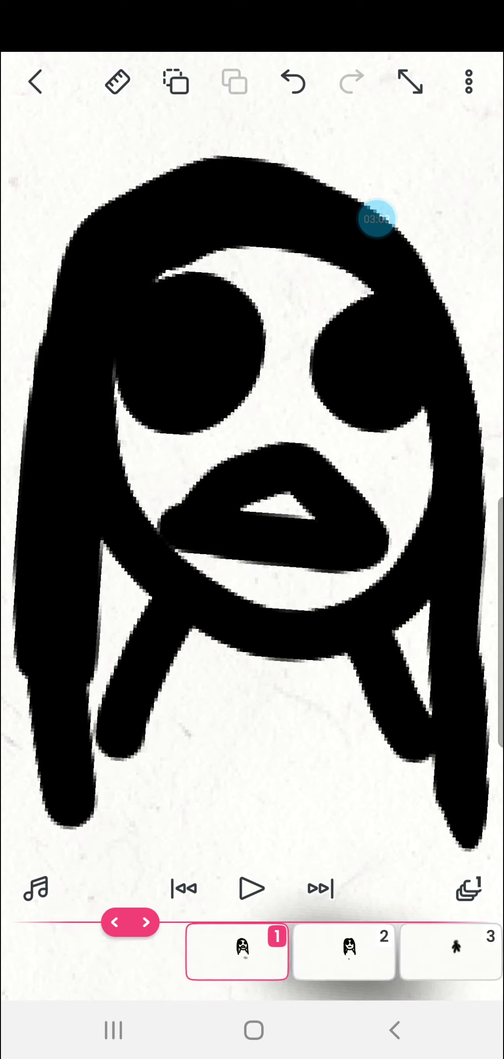
left_click_drag(331, 952, 230, 952)
mouse_move(166, 952)
left_mouse_down()
mouse_move(241, 952)
mouse_move(149, 952)
mouse_move(266, 952)
left_mouse_up()
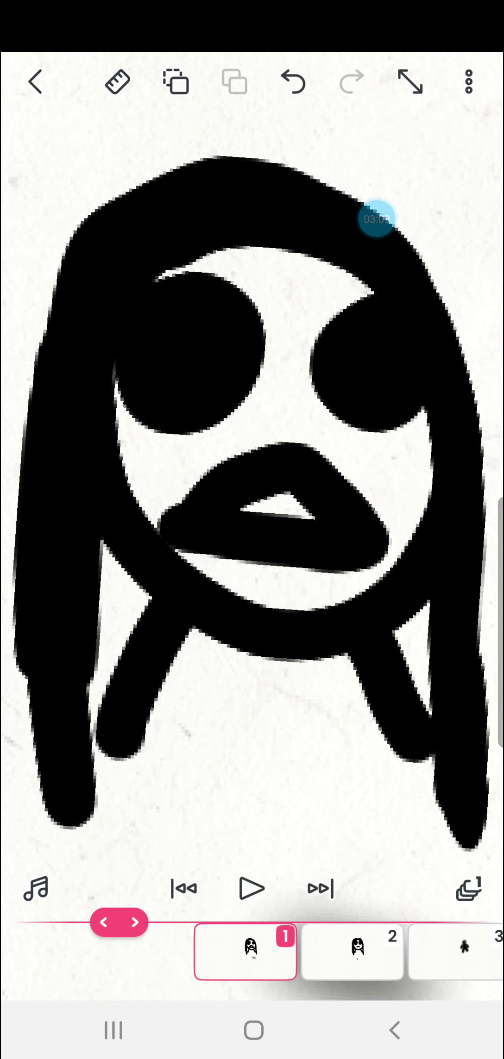
mouse_move(332, 952)
left_mouse_down()
mouse_move(228, 952)
mouse_move(331, 952)
mouse_move(254, 952)
mouse_move(303, 952)
left_mouse_up()
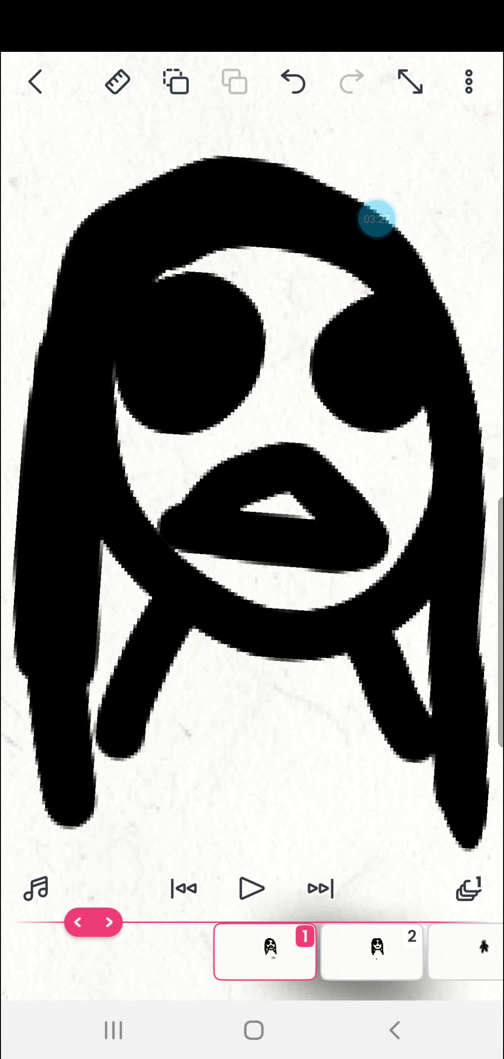
mouse_move(323, 950)
left_mouse_down()
mouse_move(257, 950)
mouse_move(369, 950)
mouse_move(247, 951)
mouse_move(365, 950)
left_mouse_up()
left_click(377, 220)
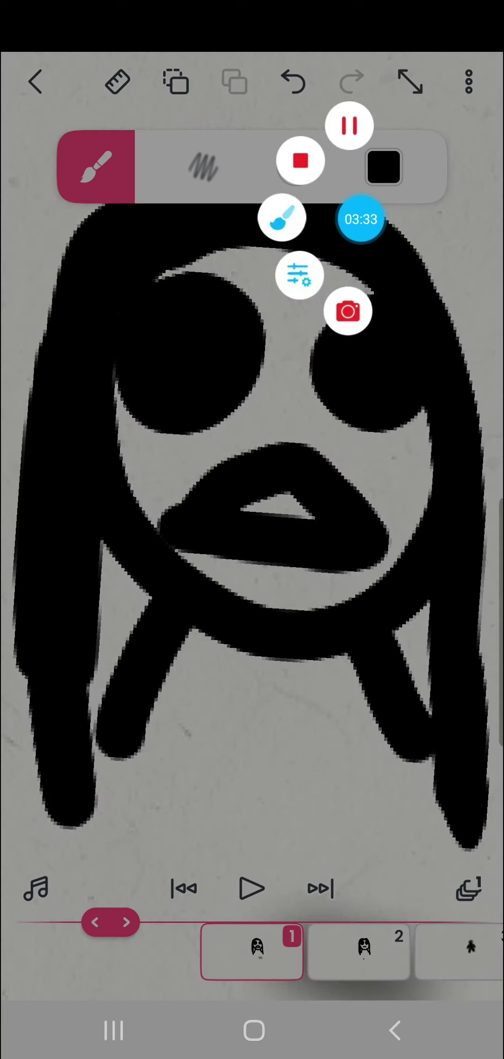